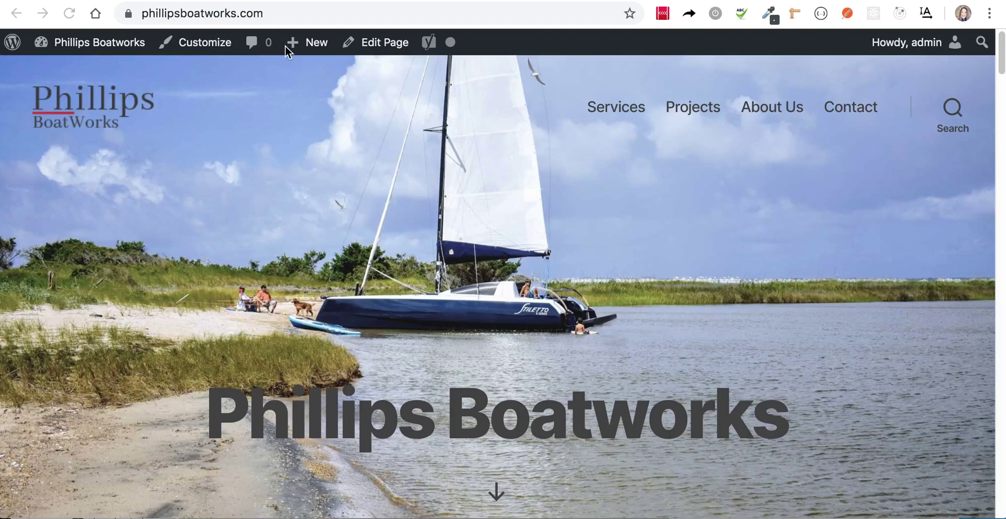
# - Create a new store product and title it "Afternoon Half Day"
pyautogui.click(317, 44)
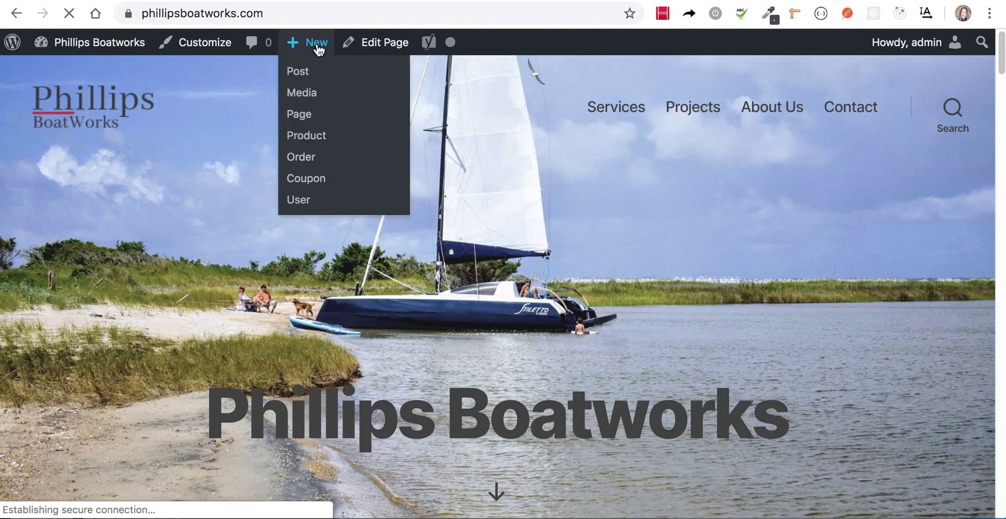
pyautogui.click(304, 140)
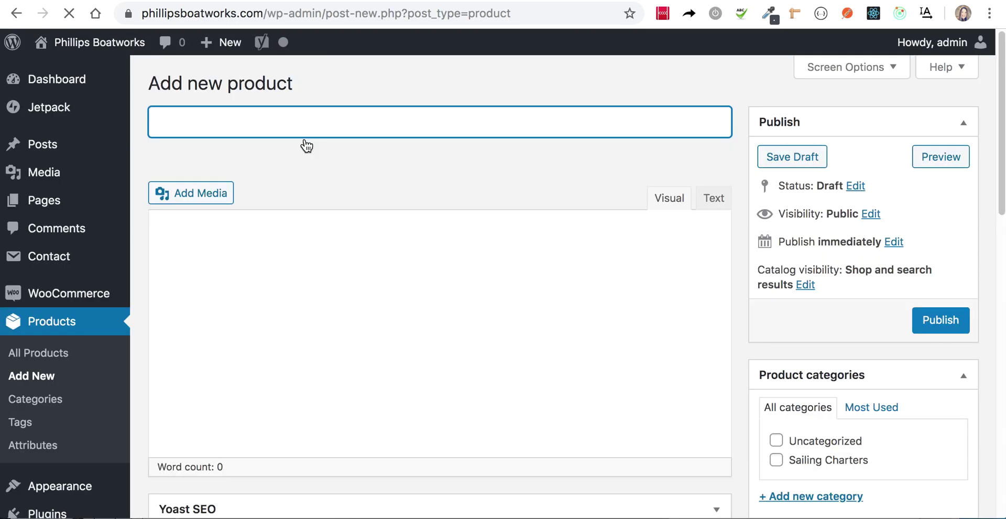
pyautogui.write('A')
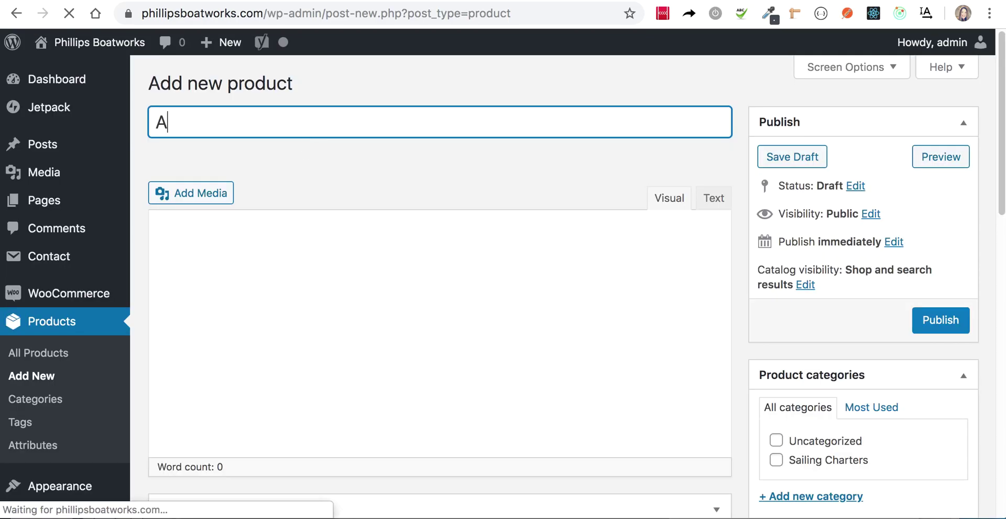
pyautogui.write('fternoon Half ')
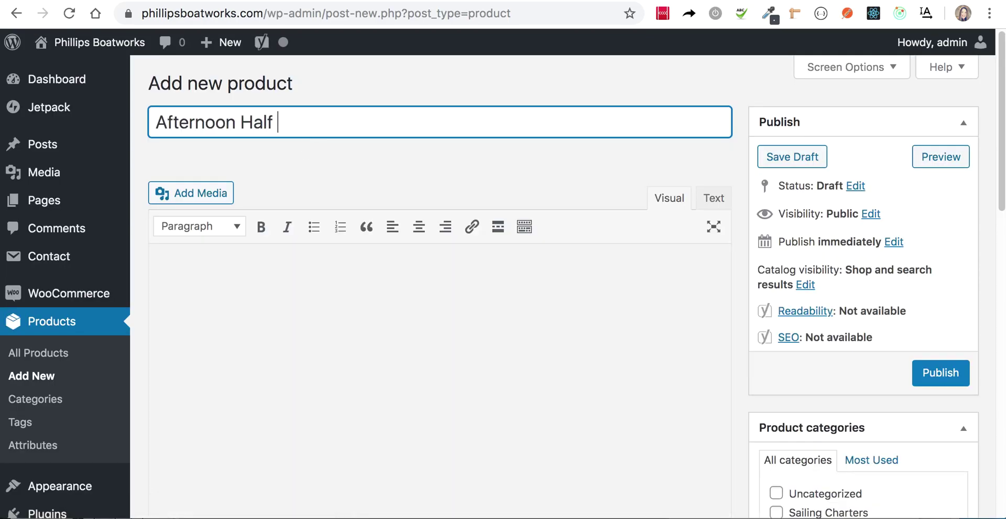
pyautogui.write('Day')
pyautogui.press('BackSpace')
pyautogui.click(731, 297)
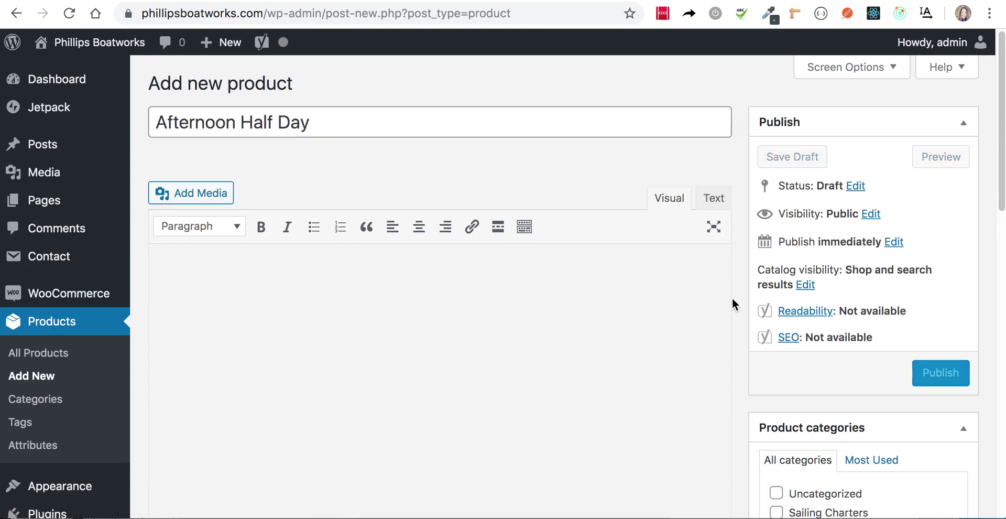
# - Assign the product to the Sailing Charters category
pyautogui.scroll(-5, 740, 267)
pyautogui.scroll(-1, 740, 267)
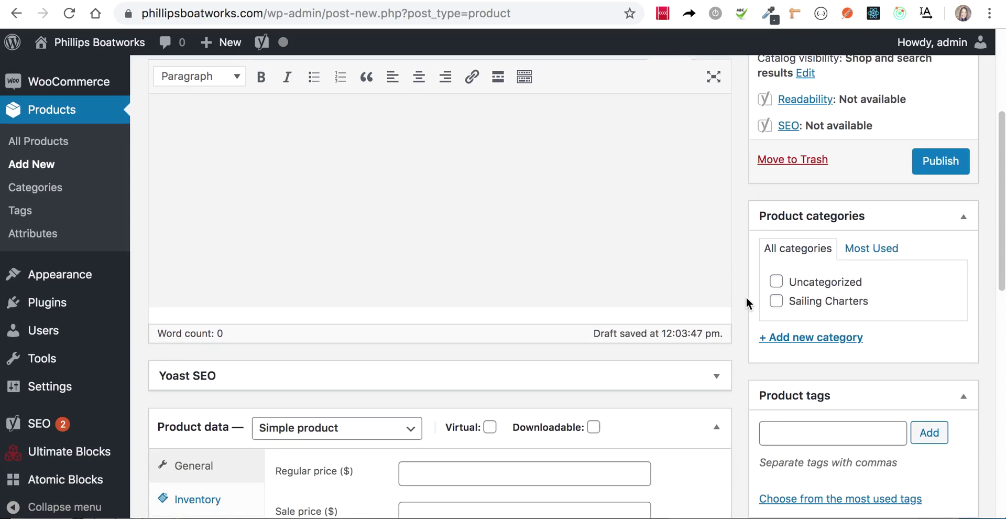
pyautogui.click(776, 299)
# - Set discover-noahjumps.jpg from the media library as the product image
pyautogui.scroll(-1, 732, 265)
pyautogui.scroll(-5, 737, 210)
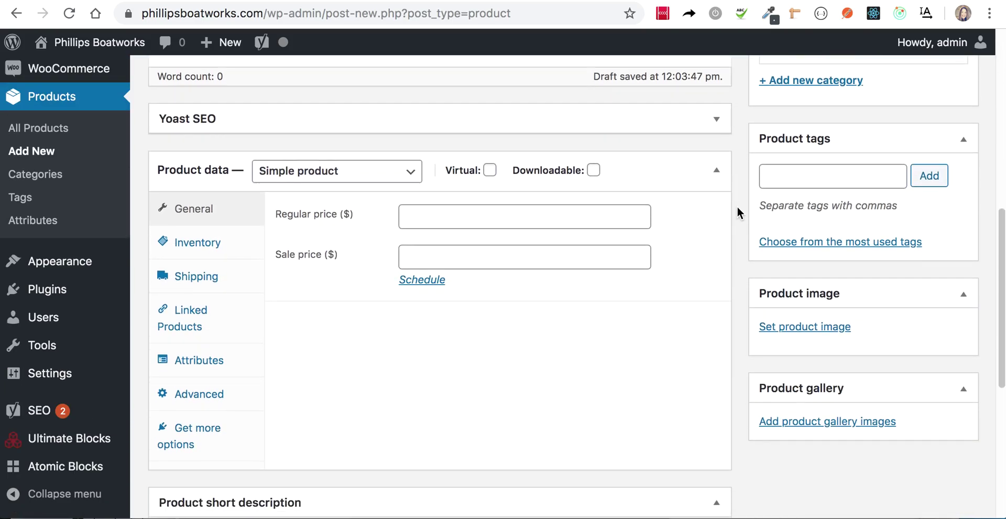
pyautogui.click(805, 328)
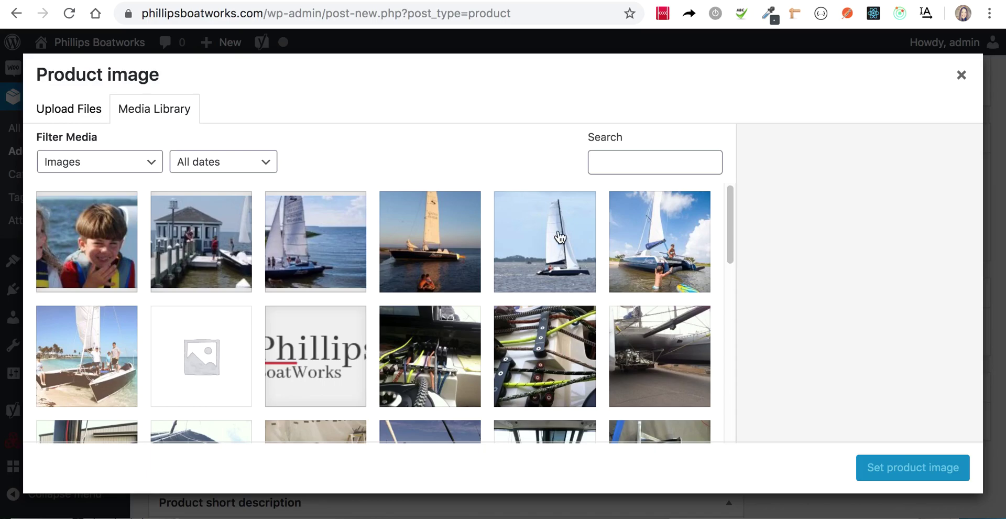
pyautogui.click(662, 258)
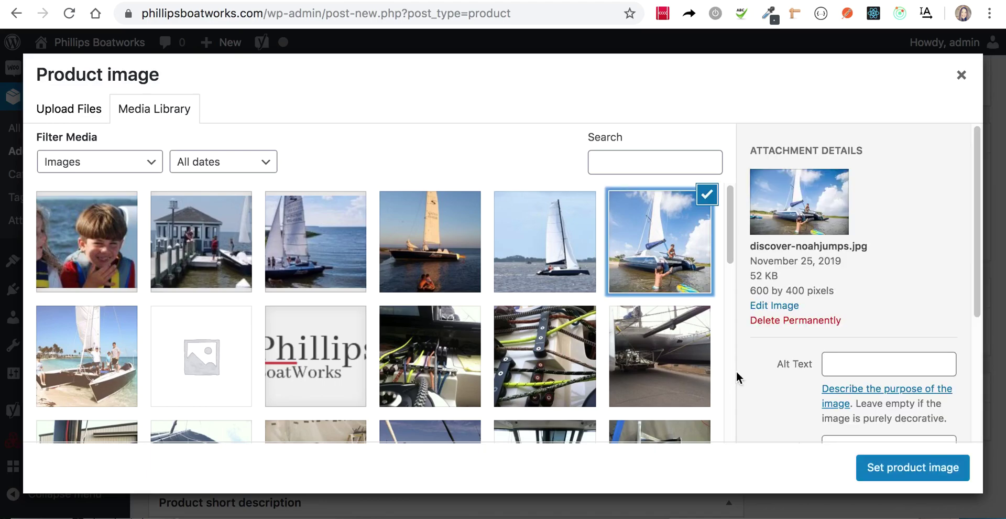
pyautogui.click(914, 469)
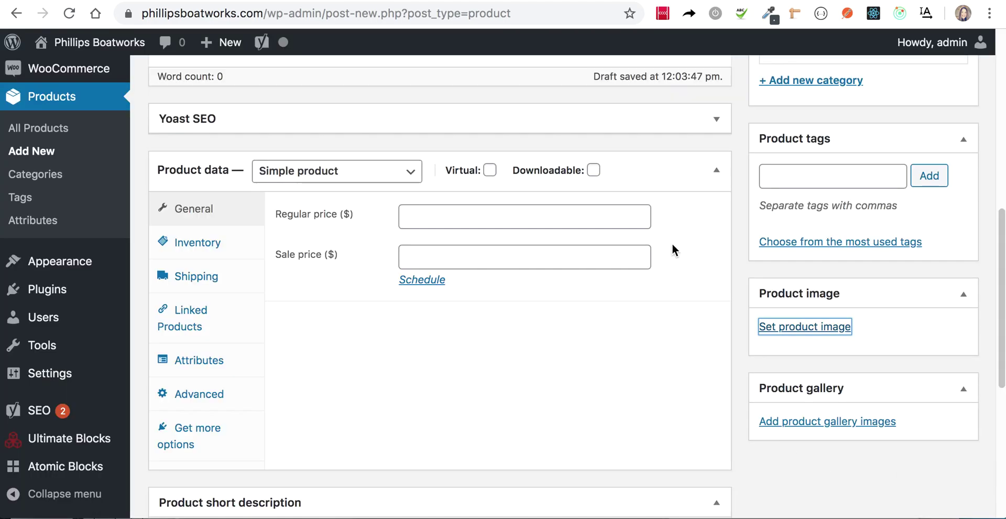
# - Fill the product short description with random placeholder text starting with "cd aj"
pyautogui.scroll(-4, 742, 304)
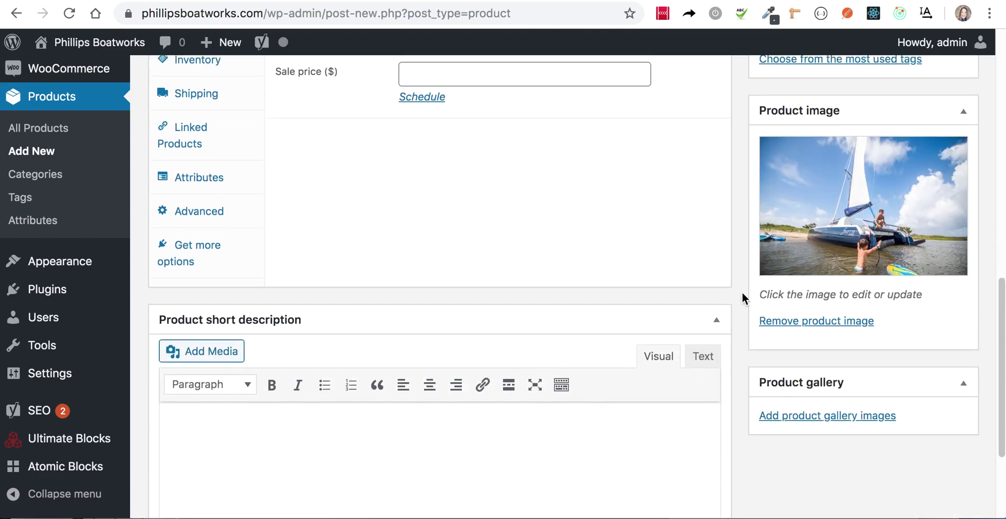
pyautogui.click(548, 449)
pyautogui.write('cd aj')
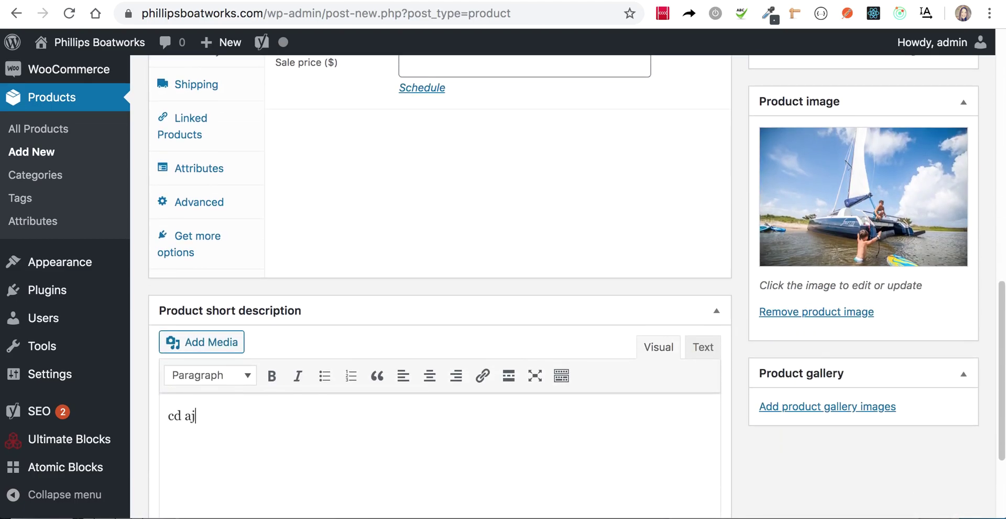
pyautogui.write('vbsdjkv bjkdsh jkdbcjk gbsckjgkl')
# - Change the product type to Charter Booking in the product data
pyautogui.scroll(8, 545, 419)
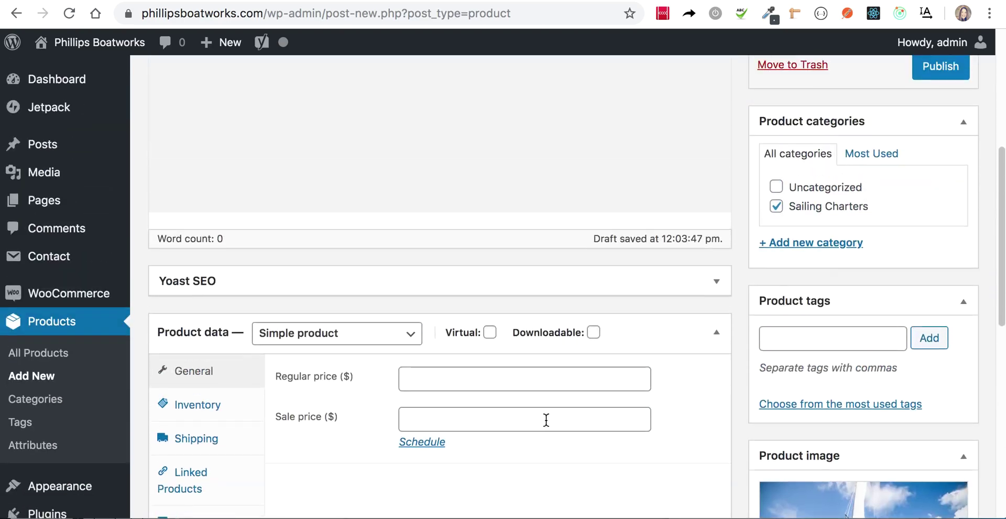
pyautogui.scroll(10, 546, 419)
pyautogui.scroll(-10, 546, 419)
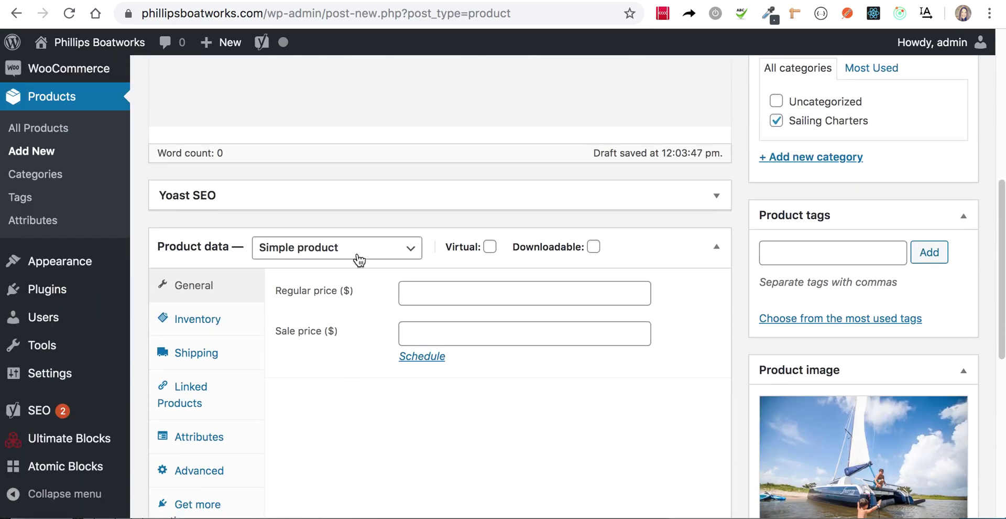
pyautogui.click(366, 247)
pyautogui.click(331, 306)
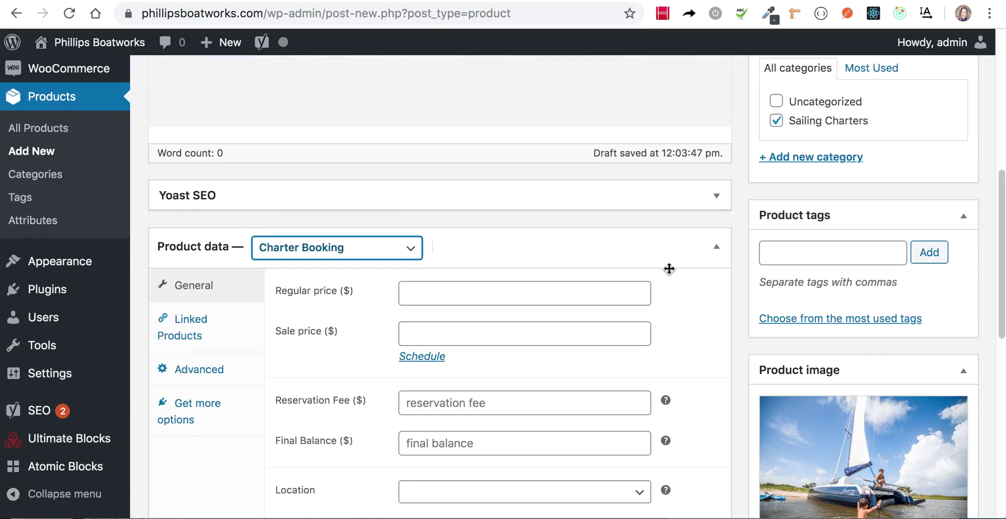
pyautogui.click(412, 257)
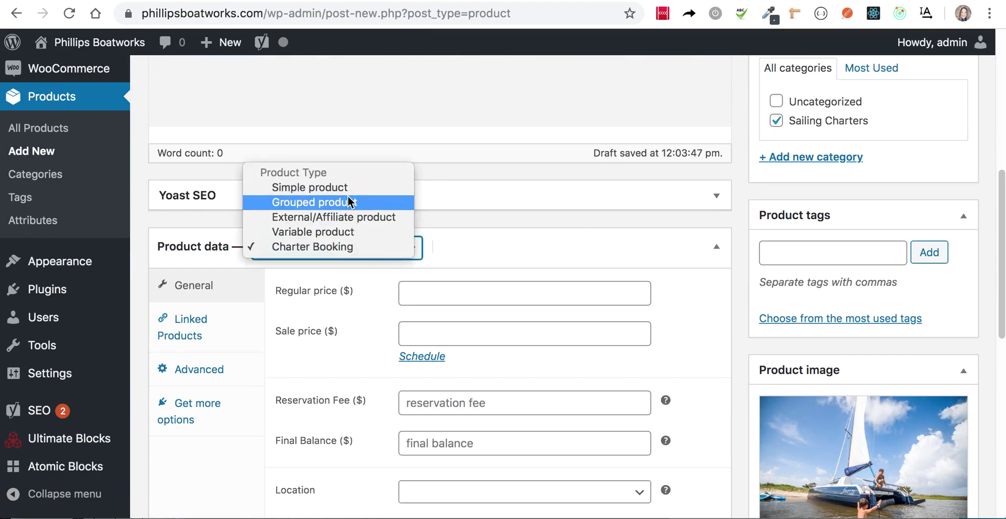
pyautogui.click(349, 246)
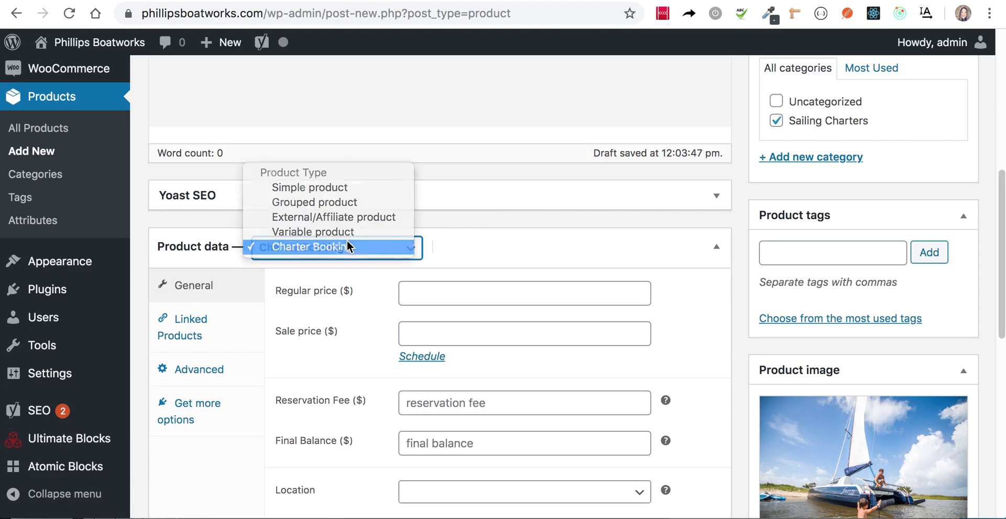
# - Set the charter's regular price to $495, reservation fee to $90 and final balance to $405
pyautogui.click(416, 289)
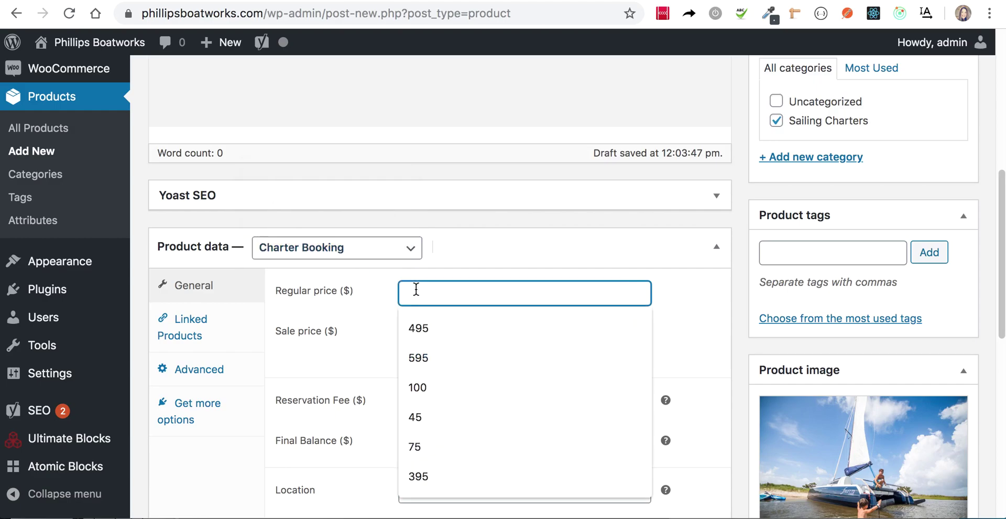
pyautogui.write('495')
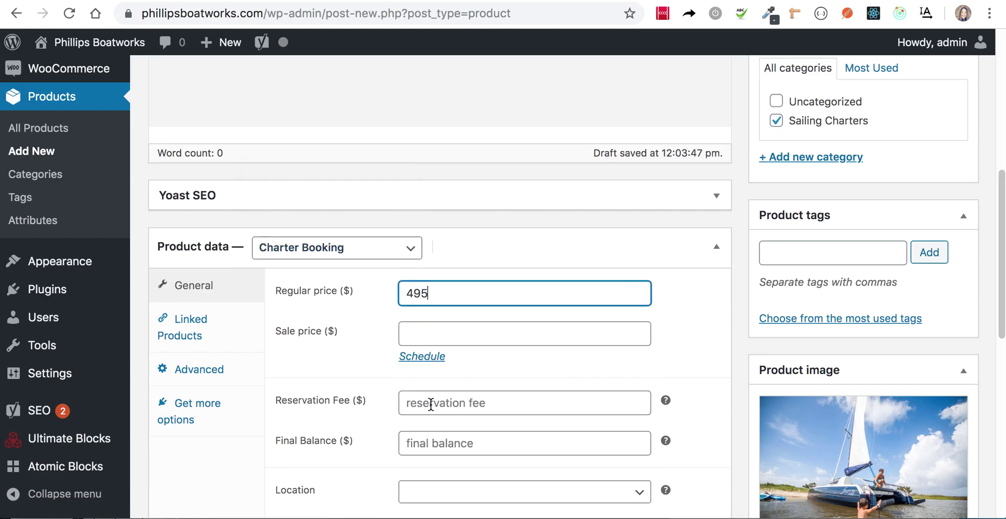
pyautogui.click(431, 404)
pyautogui.write('90')
pyautogui.click(429, 442)
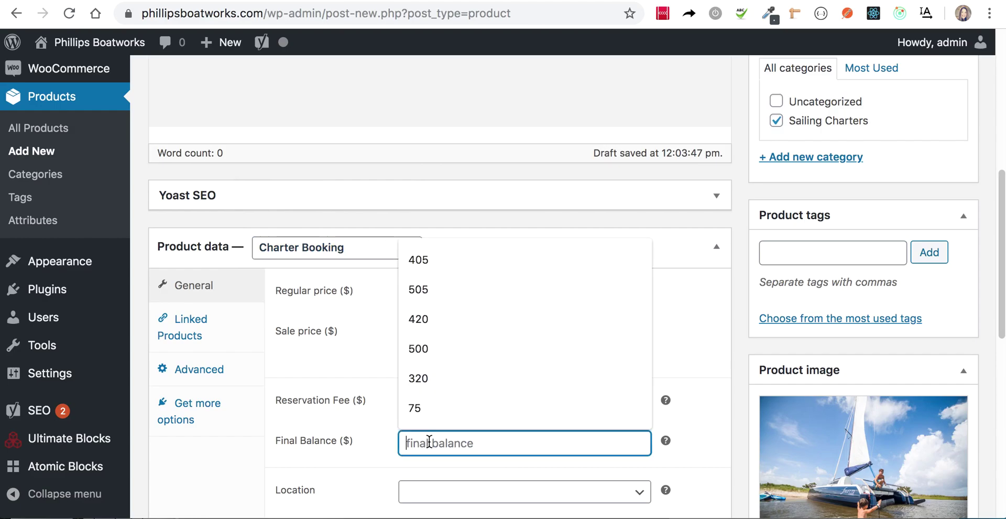
pyautogui.write('4')
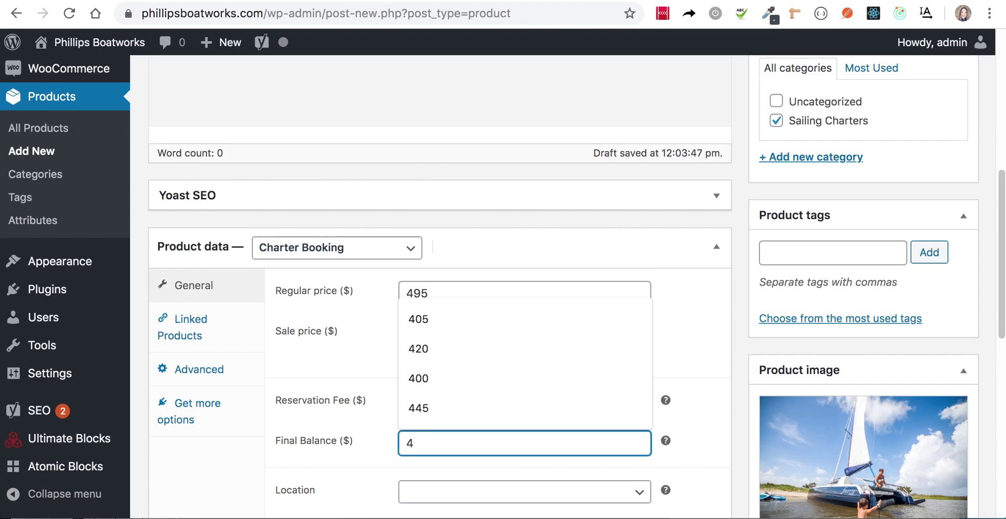
pyautogui.write('05')
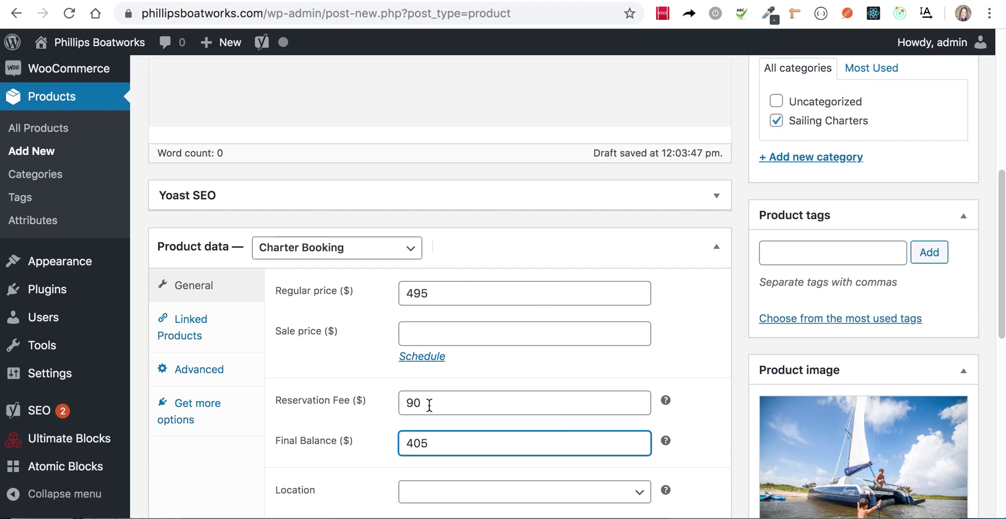
# - Set the charter location to Avon and select the hour of the charter start time
pyautogui.scroll(-5, 675, 415)
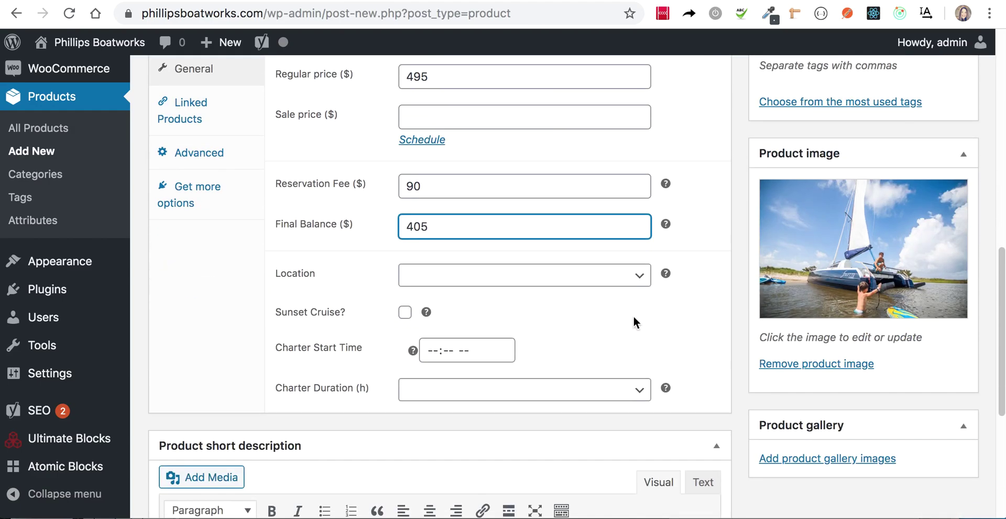
pyautogui.click(621, 281)
pyautogui.click(592, 260)
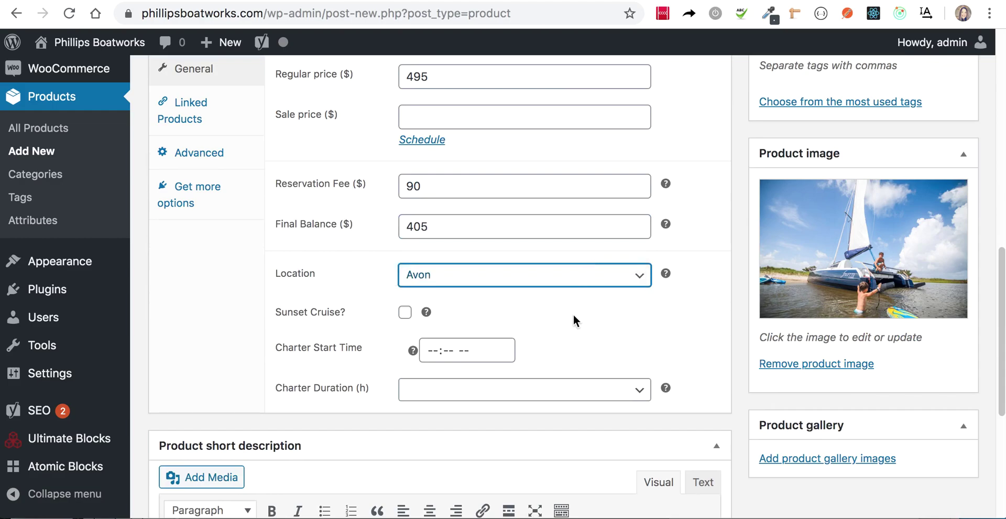
pyautogui.click(431, 350)
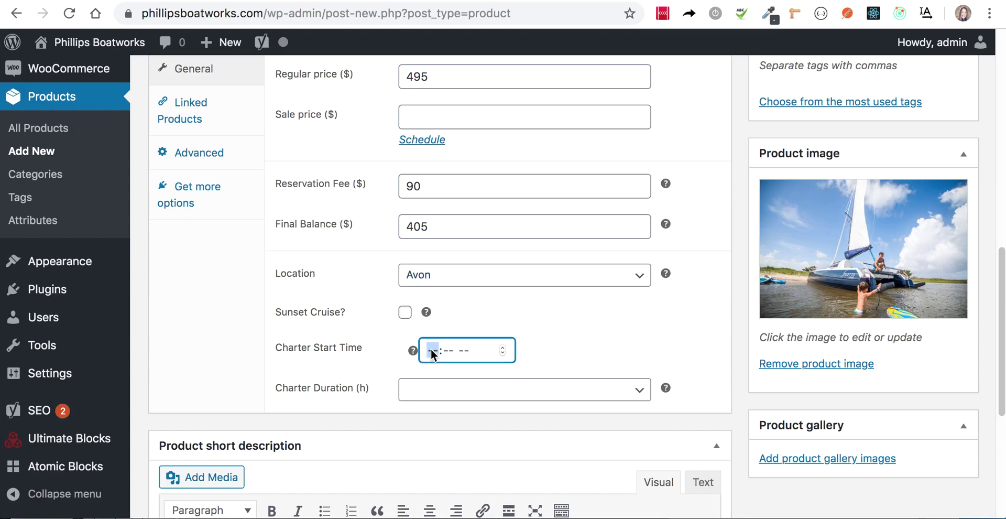
# - Retitle the product as "Sunset Sail"
pyautogui.scroll(15, 748, 313)
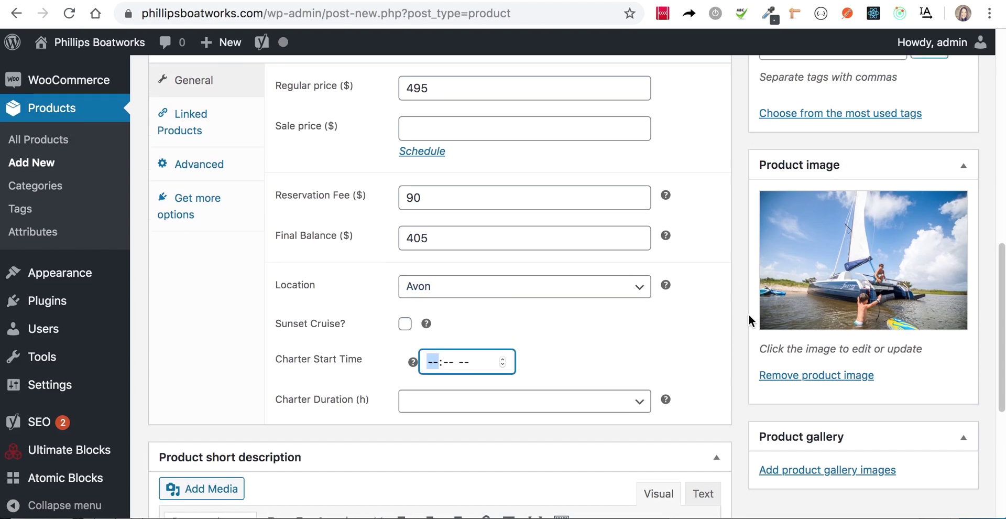
pyautogui.tripleClick(326, 124)
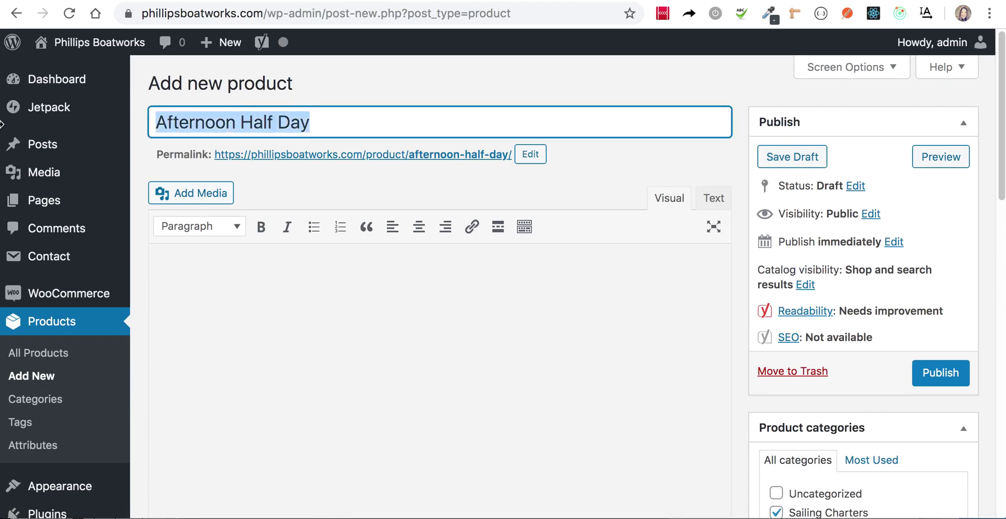
pyautogui.write('Sa')
pyautogui.press('BackSpace')
pyautogui.write('unset Sail')
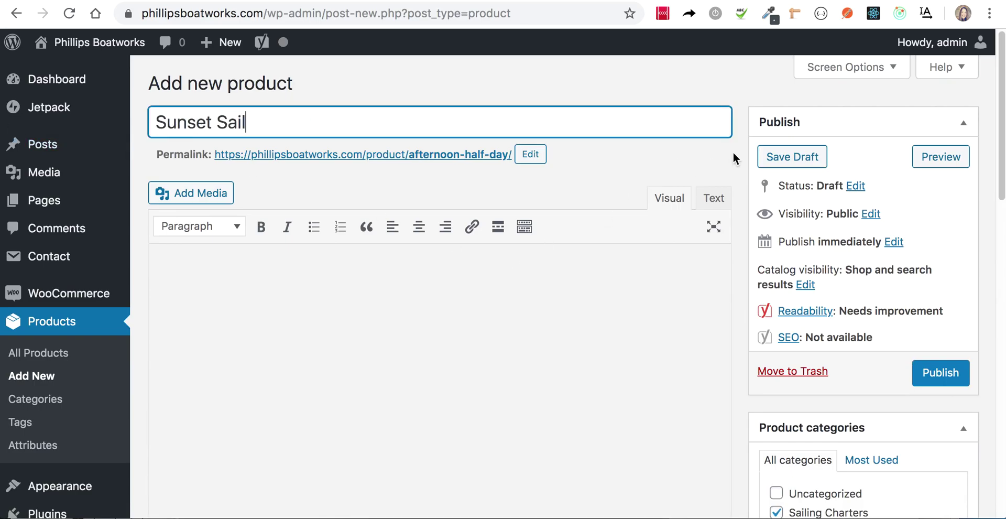
# - Change the charter's regular price to $395 and its final balance to $305
pyautogui.scroll(-8, 741, 143)
pyautogui.scroll(-3, 739, 140)
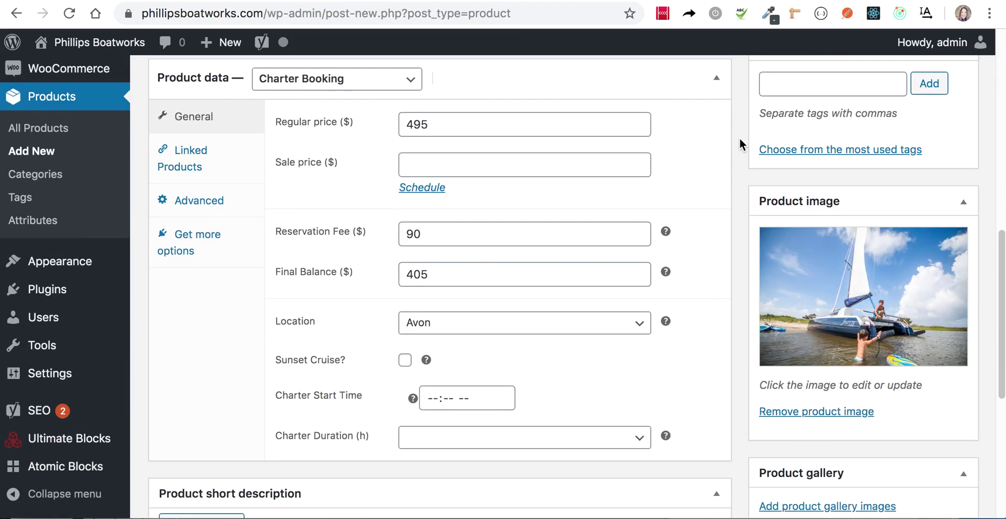
pyautogui.click(414, 124)
pyautogui.press('BackSpace')
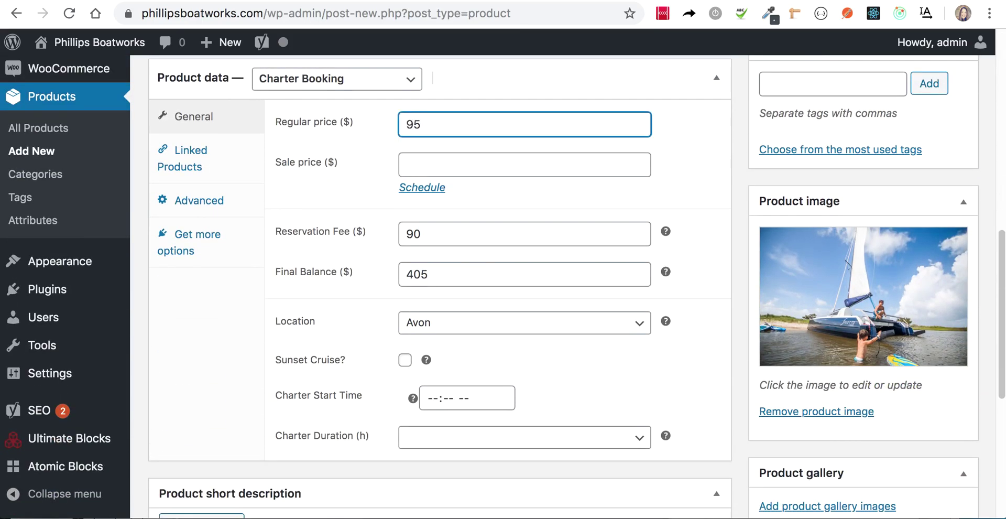
pyautogui.write('3')
pyautogui.click(415, 272)
pyautogui.press('BackSpace')
pyautogui.write('3')
# - Mark the charter as a sunset cruise and set its start time to 06:00 AM
pyautogui.click(405, 361)
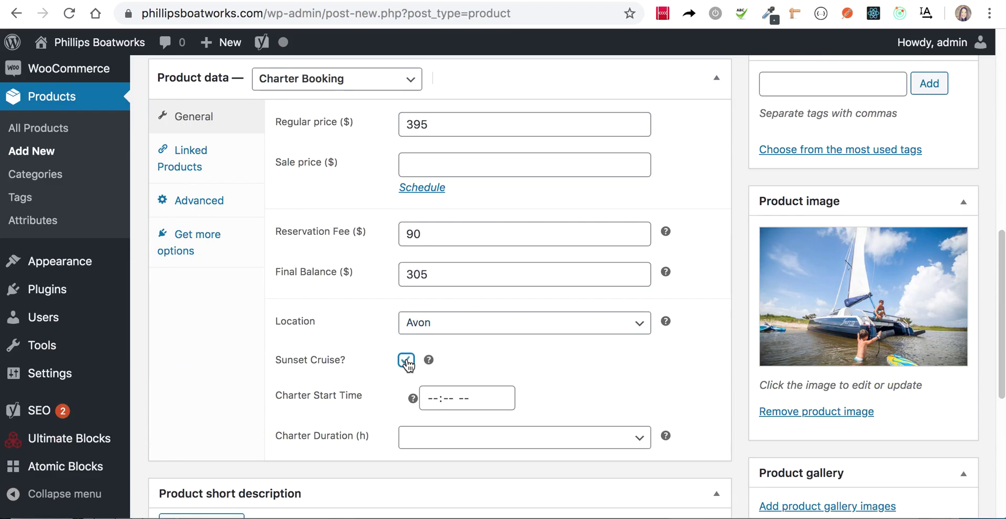
pyautogui.click(431, 398)
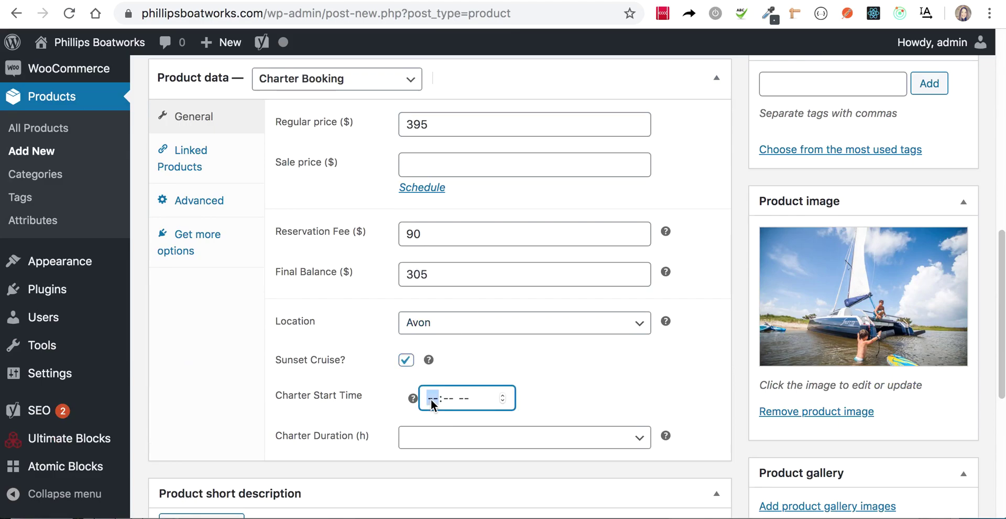
pyautogui.write('6:00')
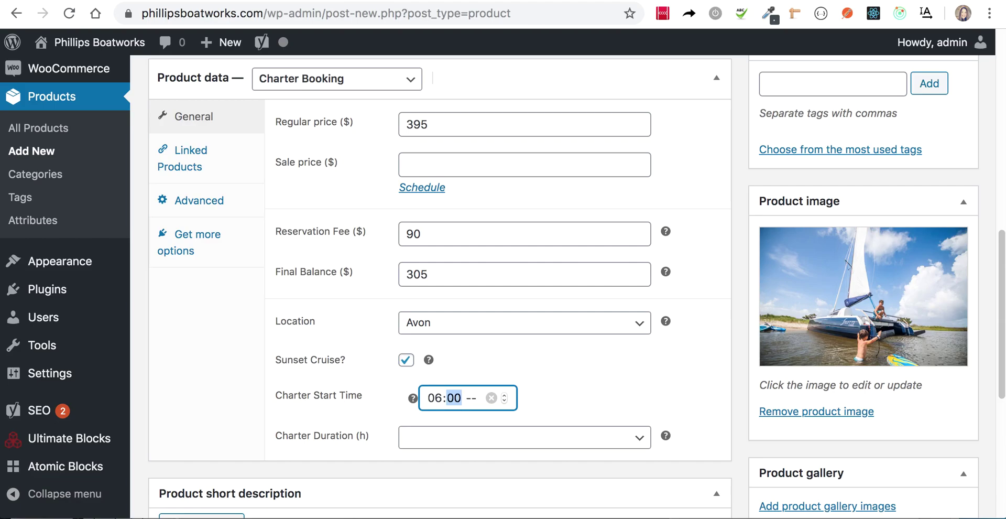
pyautogui.write('a')
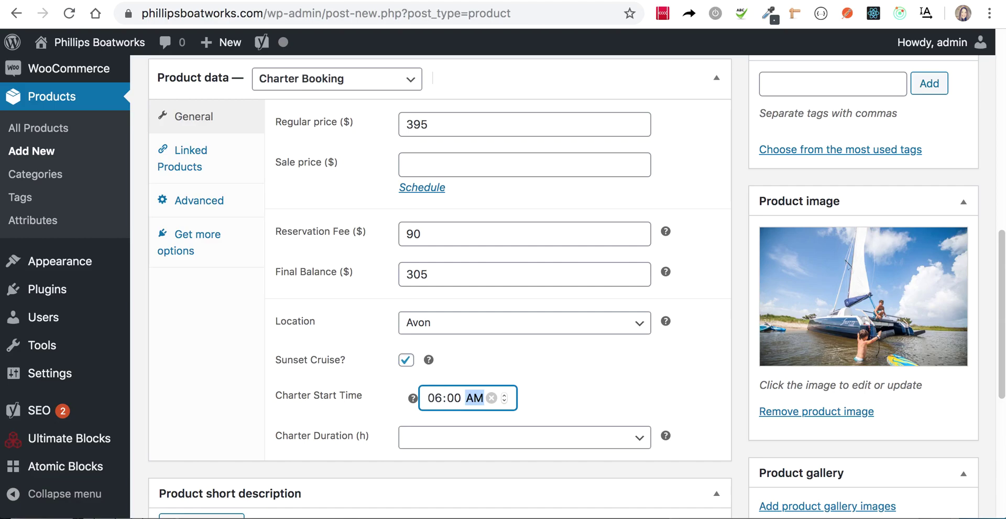
pyautogui.scroll(-1, 725, 301)
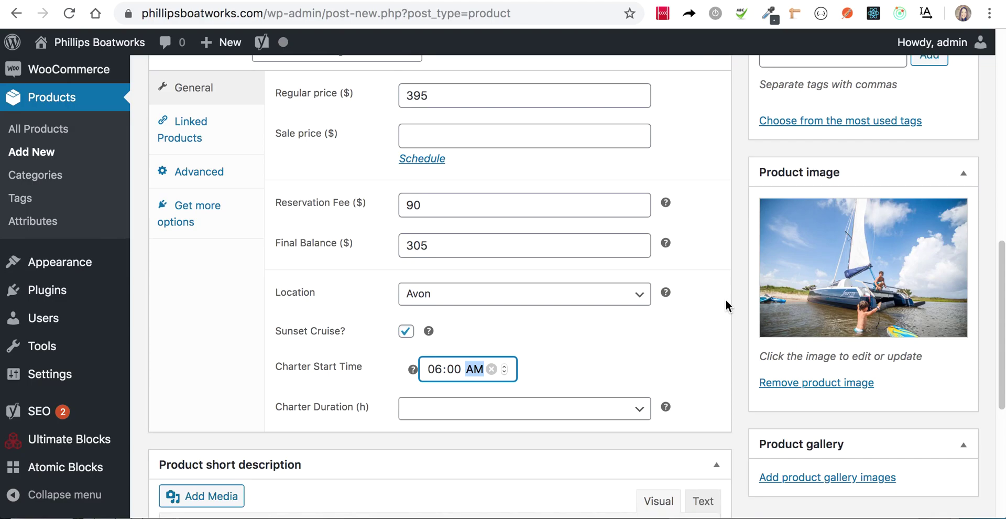
# - Change the charter start time to 06:00 PM and set the charter duration to 4 hours
pyautogui.write('p')
pyautogui.click(498, 416)
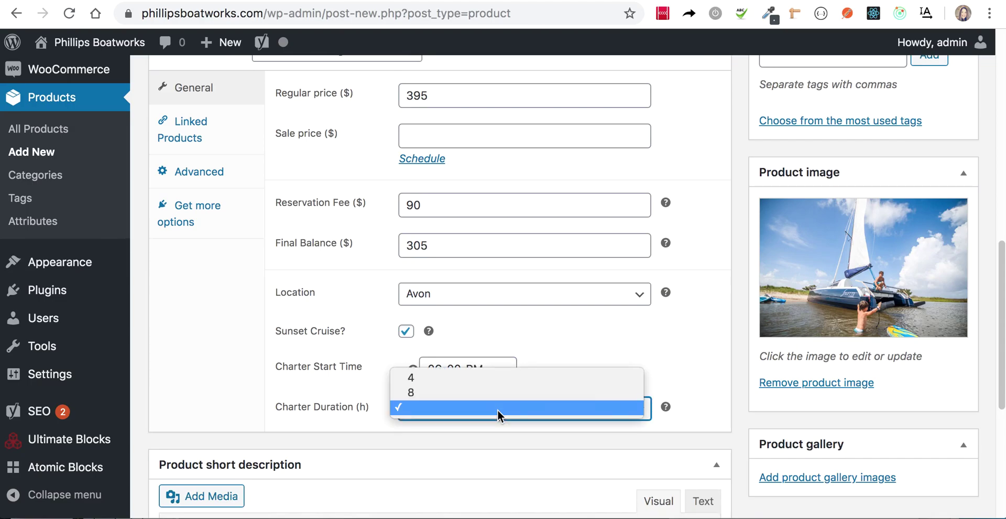
pyautogui.click(497, 379)
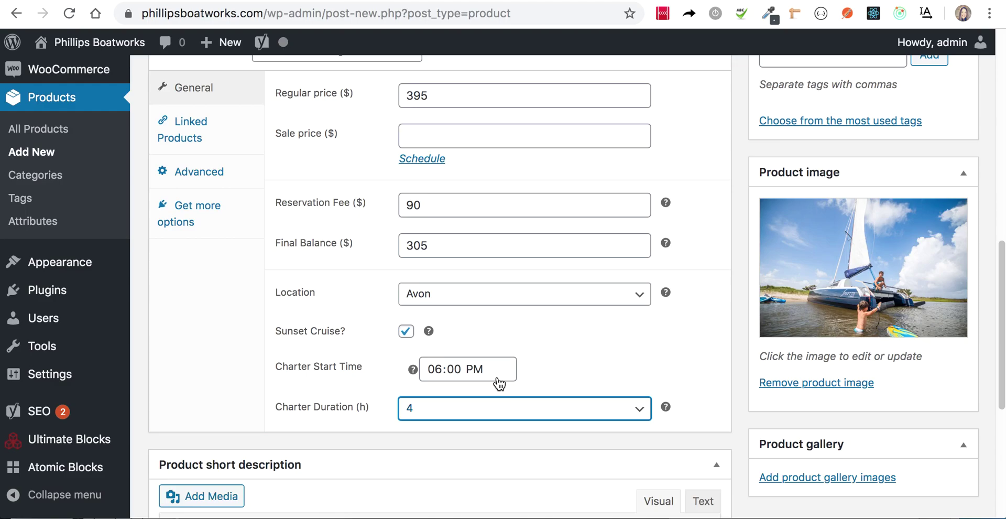
# - Publish the Sunset Sail product
pyautogui.moveTo(428, 329)
pyautogui.scroll(7, 742, 279)
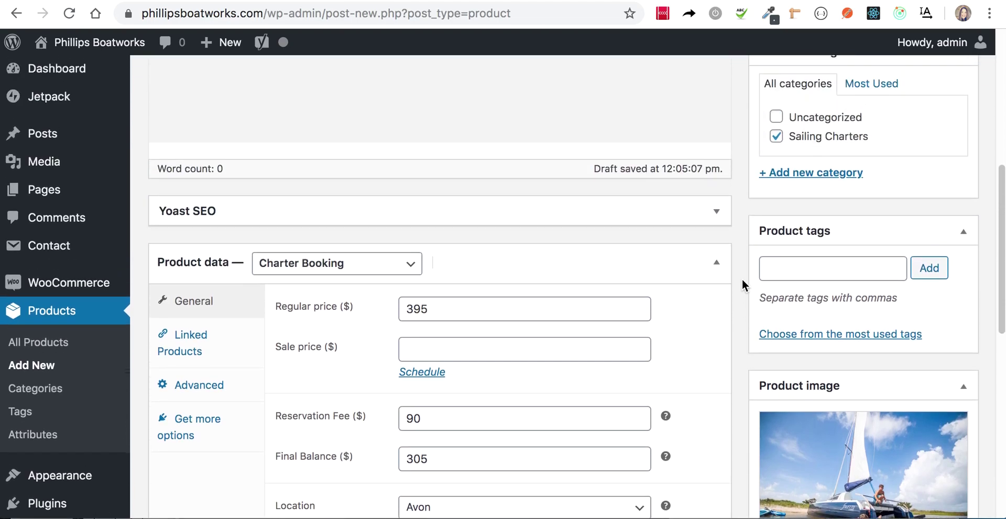
pyautogui.scroll(1, 742, 278)
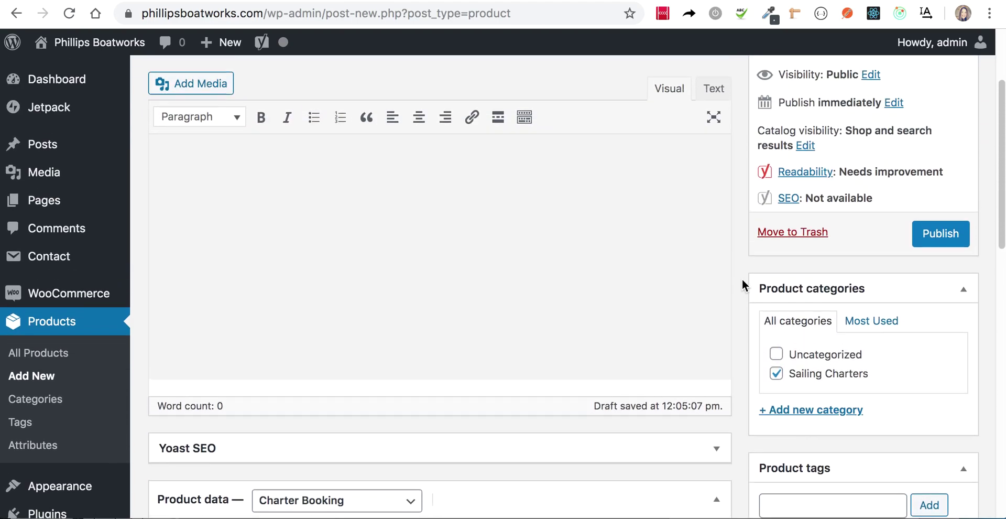
pyautogui.click(941, 235)
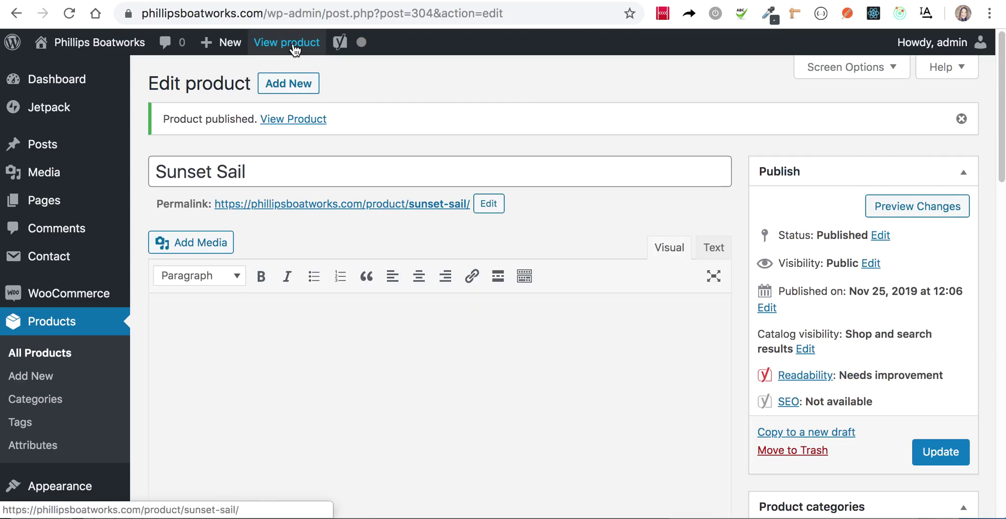
# - View the published Sunset Sail product page and check the departure time in its booking details
pyautogui.click(294, 46)
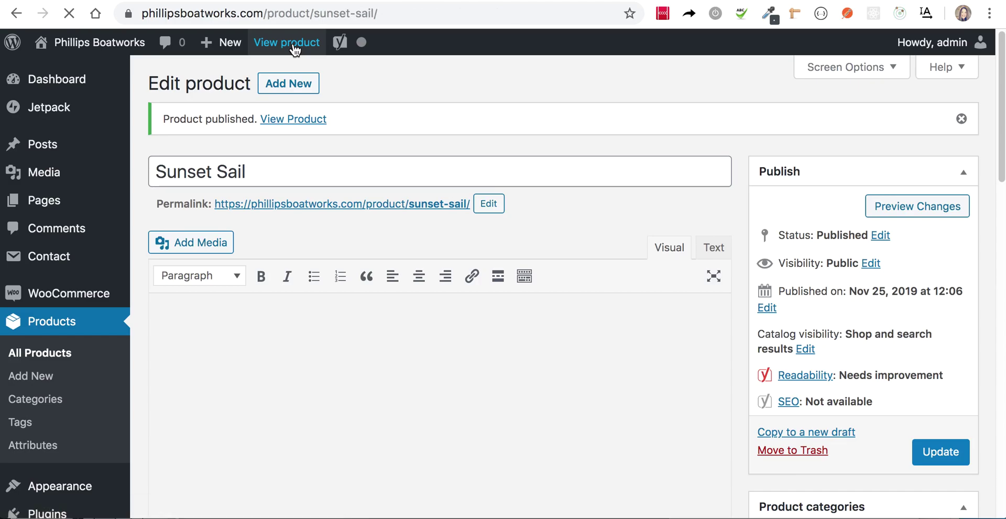
pyautogui.scroll(-8, 941, 262)
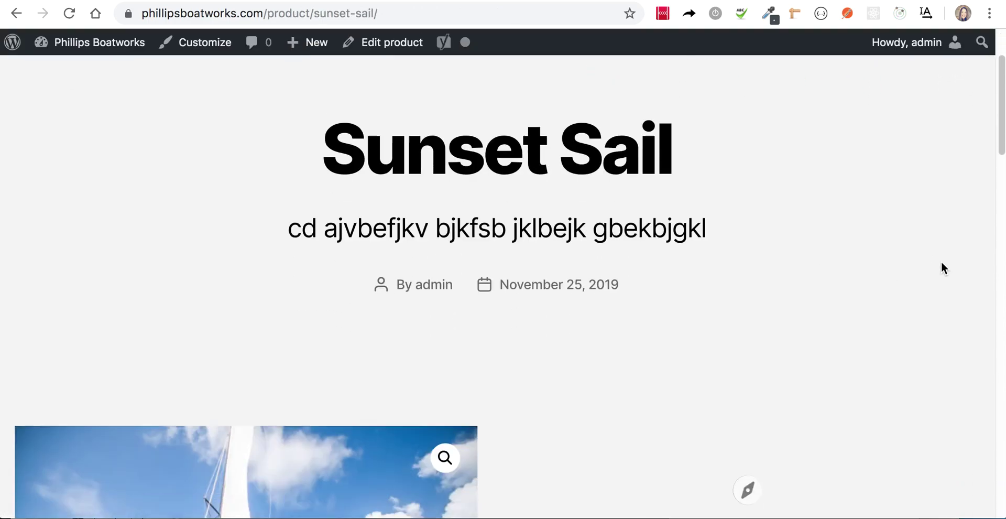
pyautogui.scroll(-1, 940, 262)
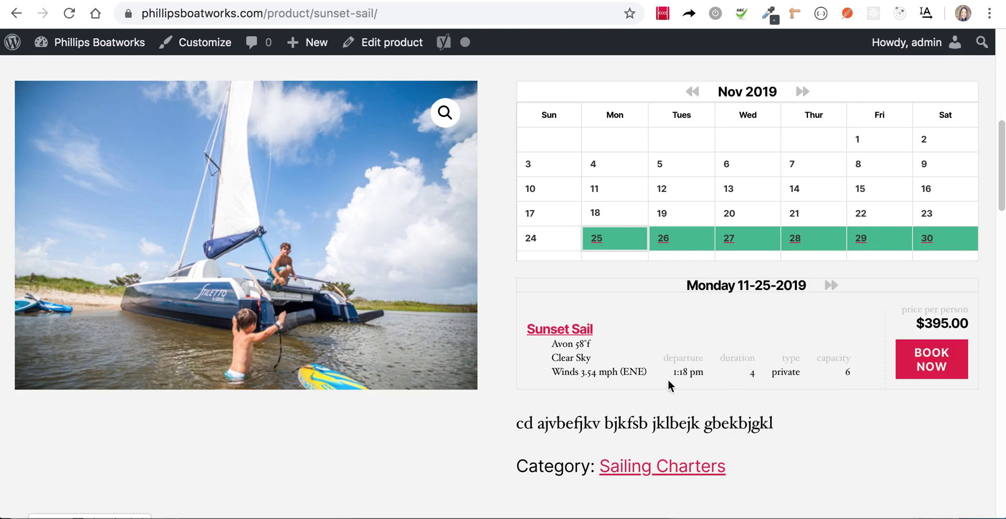
pyautogui.moveTo(710, 374); pyautogui.dragTo(672, 376)
pyautogui.click(680, 341)
# - Book the Sunset Sail for Thursday 11-28-2019 and check its start and sunset times in the cart
pyautogui.click(798, 245)
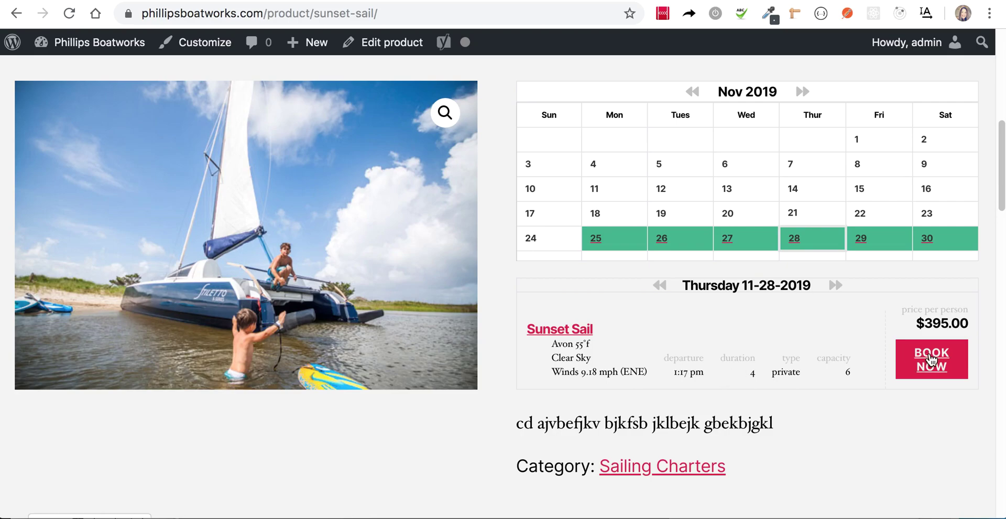
pyautogui.click(930, 359)
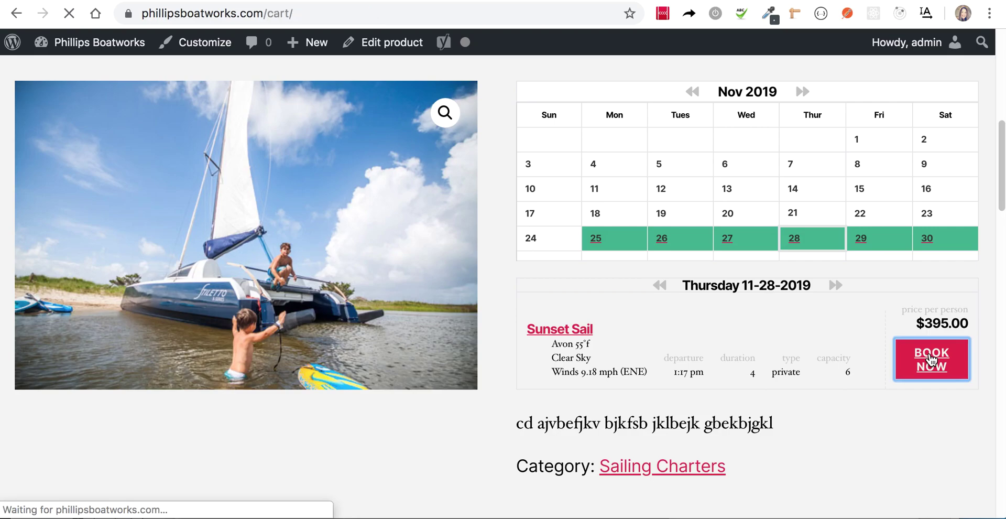
pyautogui.scroll(-5, 914, 255)
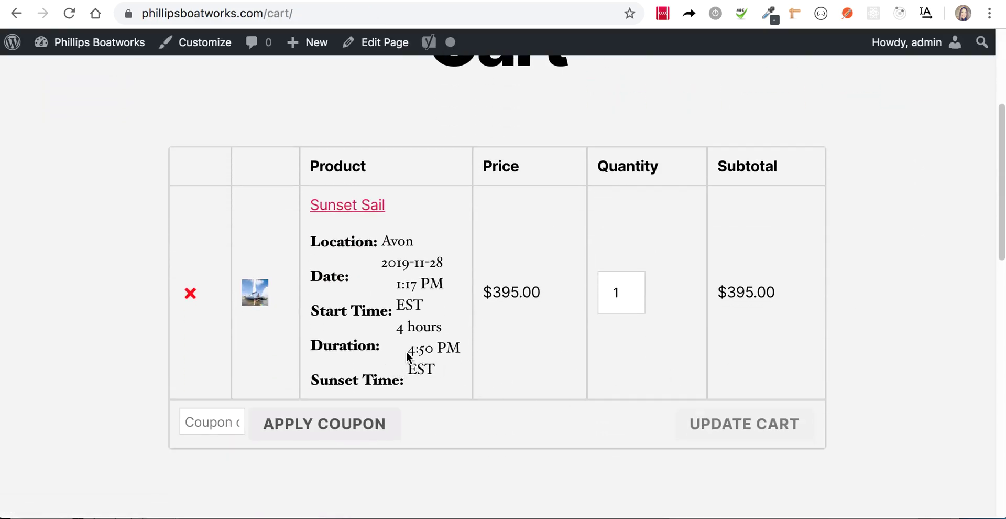
pyautogui.moveTo(408, 352); pyautogui.dragTo(435, 351)
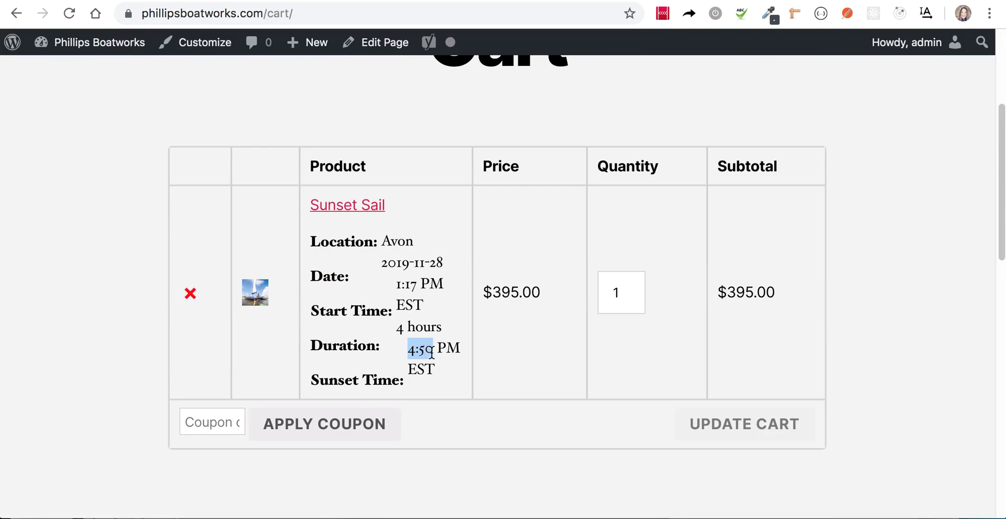
pyautogui.click(413, 287)
pyautogui.moveTo(408, 349); pyautogui.dragTo(425, 350)
pyautogui.click(946, 329)
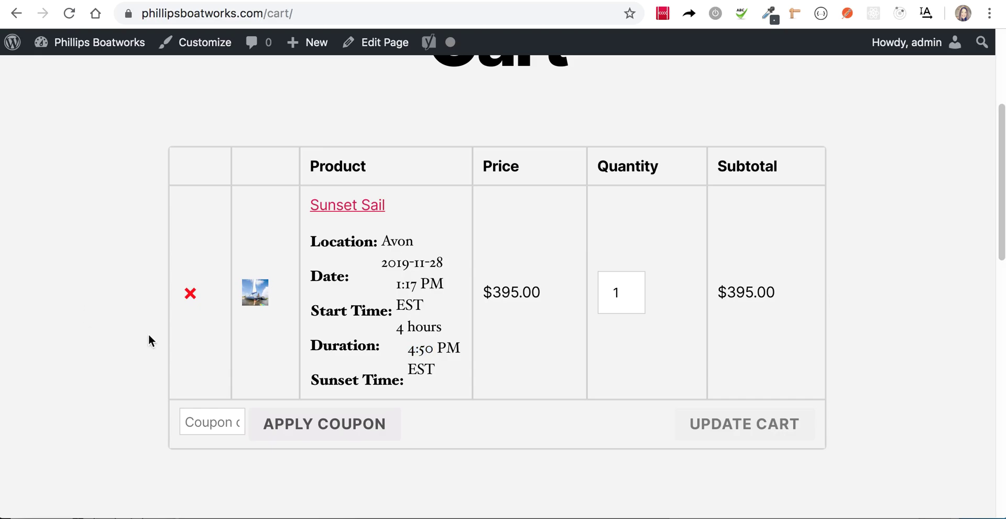
# - Remove the Sunset Sail booking from the cart and return to the shop
pyautogui.click(189, 293)
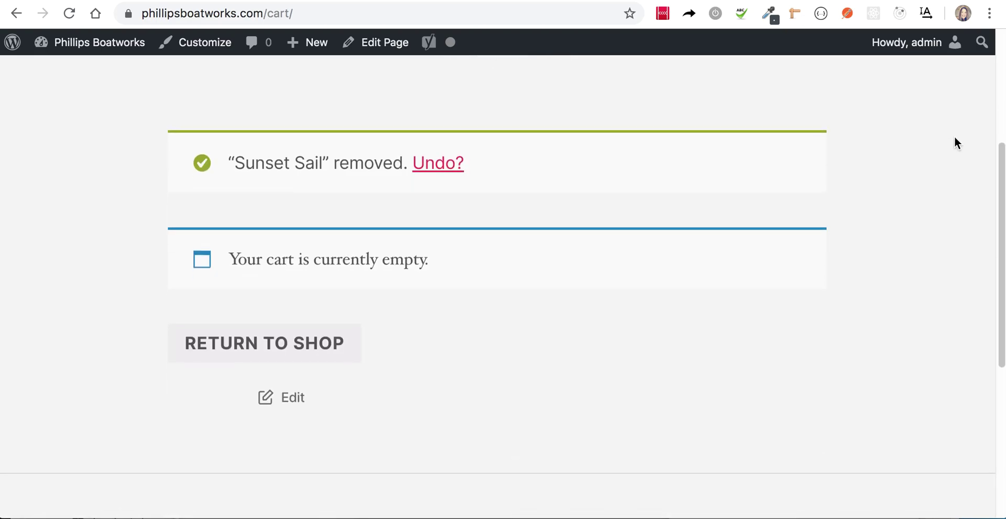
pyautogui.click(323, 333)
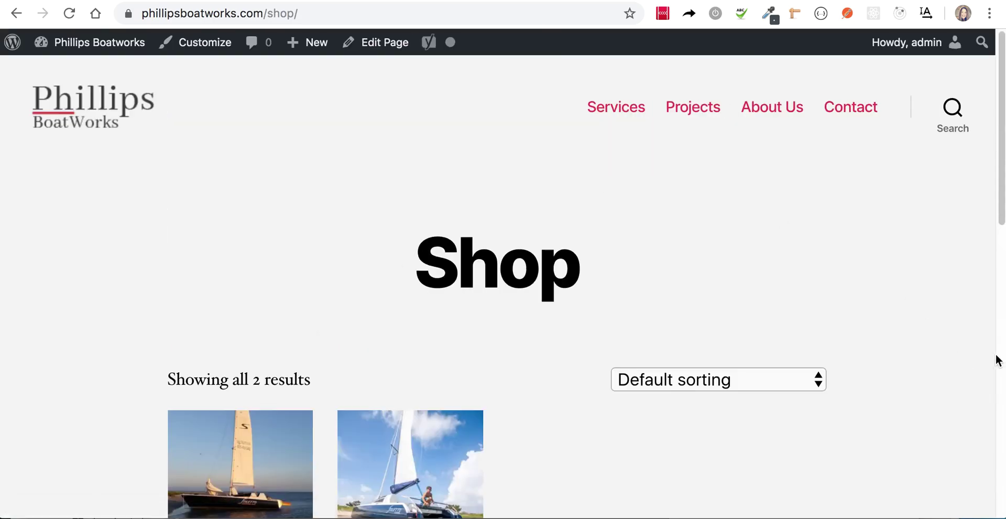
# - Look over the charter products listed on the shop page
pyautogui.scroll(-5, 894, 197)
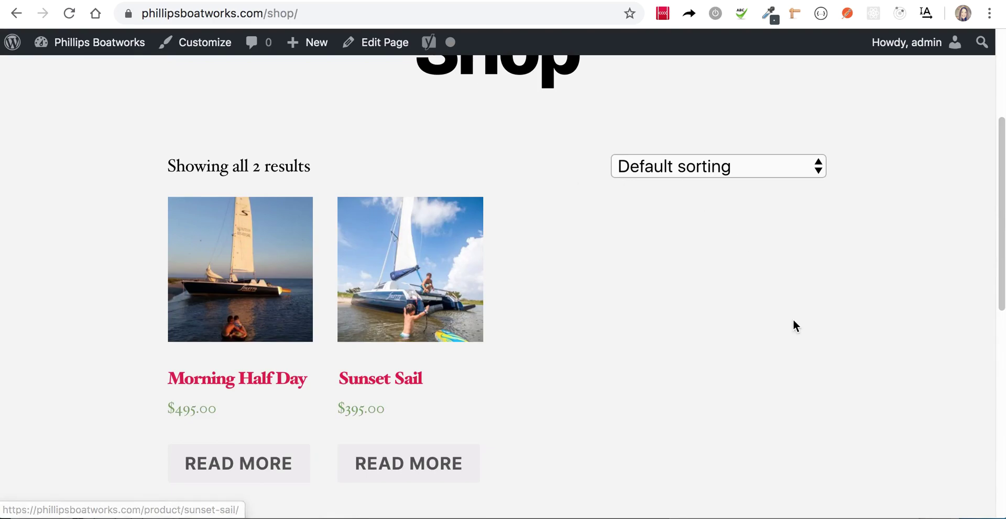
pyautogui.scroll(3, 922, 291)
pyautogui.scroll(-5, 922, 290)
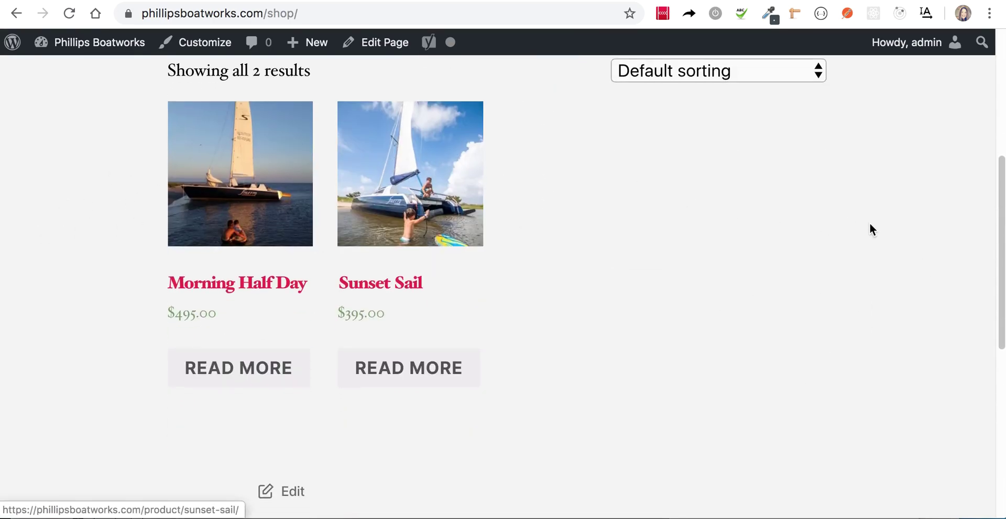
pyautogui.scroll(-3, 970, 231)
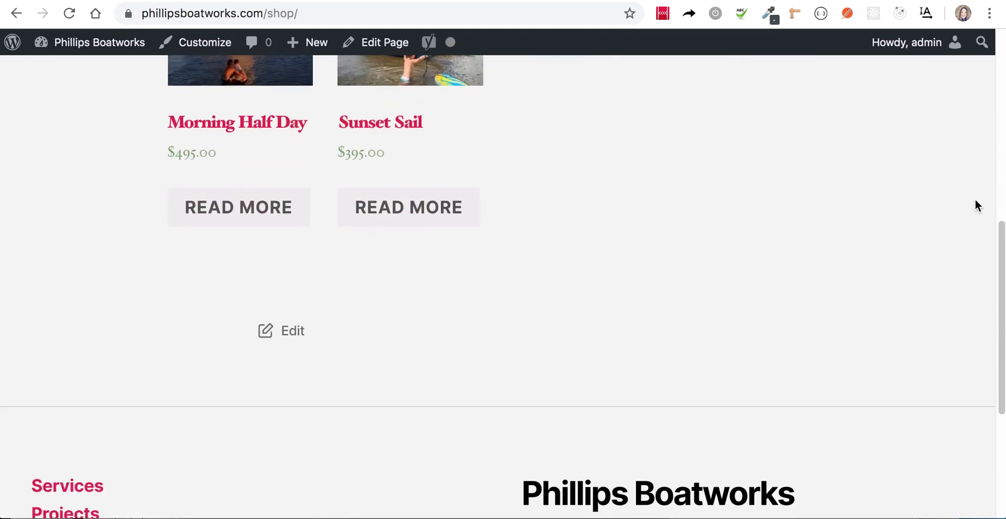
pyautogui.scroll(8, 976, 202)
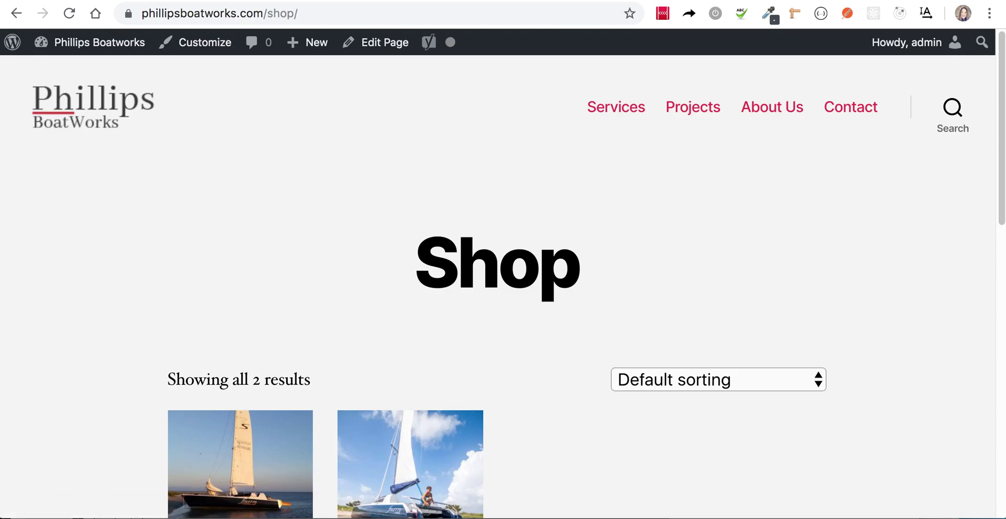
pyautogui.rightClick(449, 518)
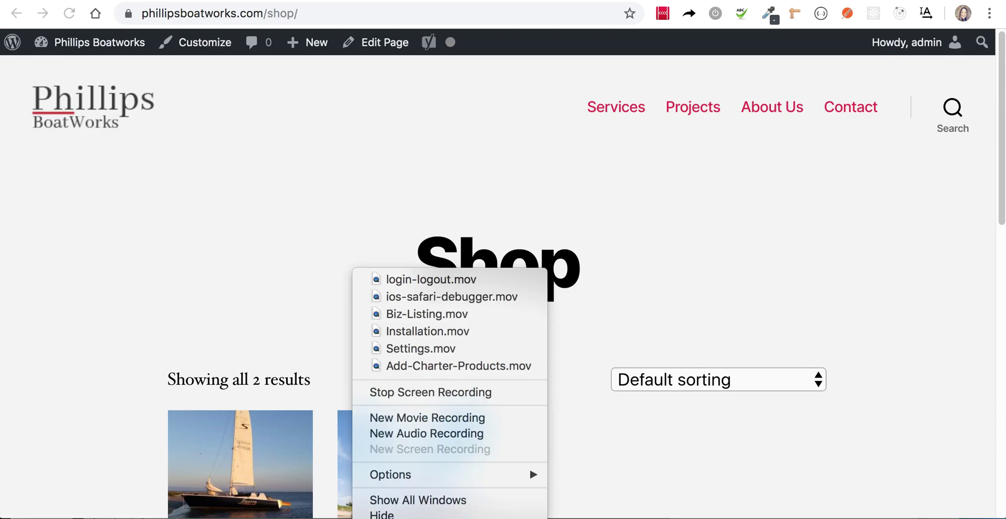
pyautogui.click(229, 224)
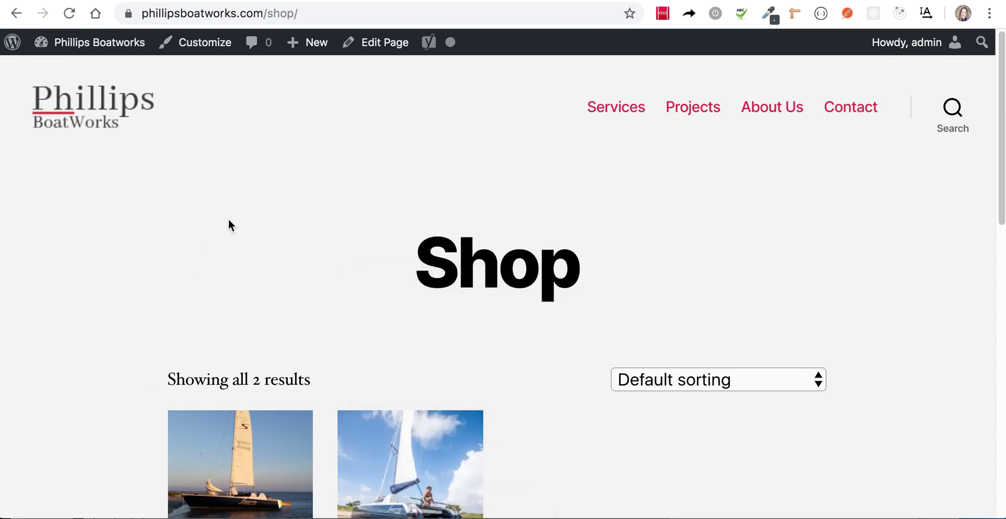